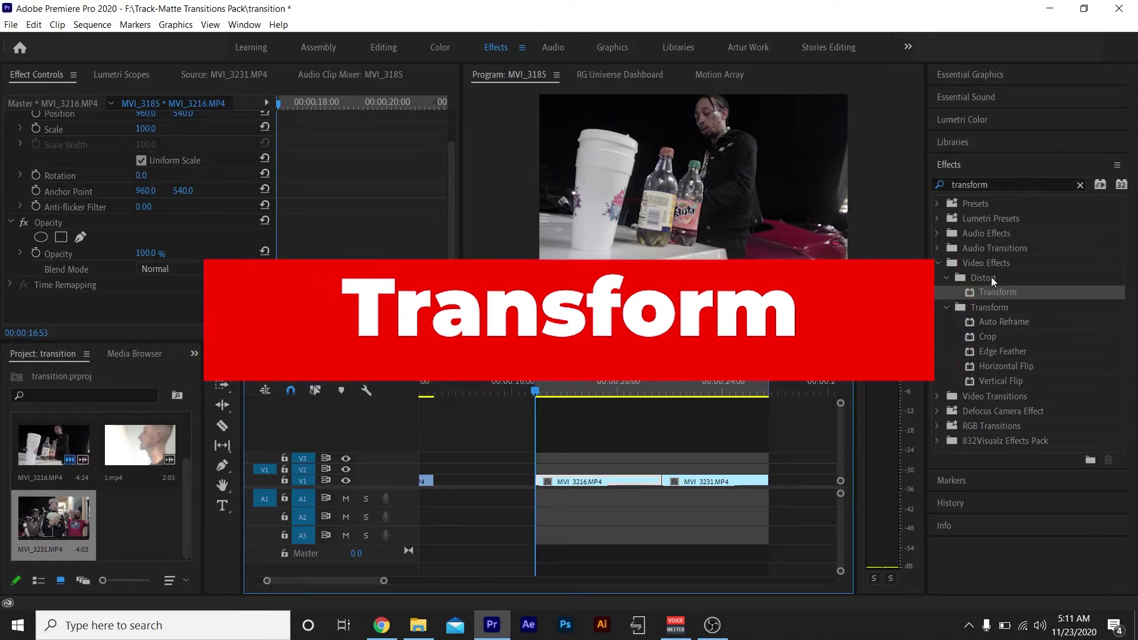
Apply the Distort > Transform effect to clip MVI_3216
drag(1004, 294, 614, 488)
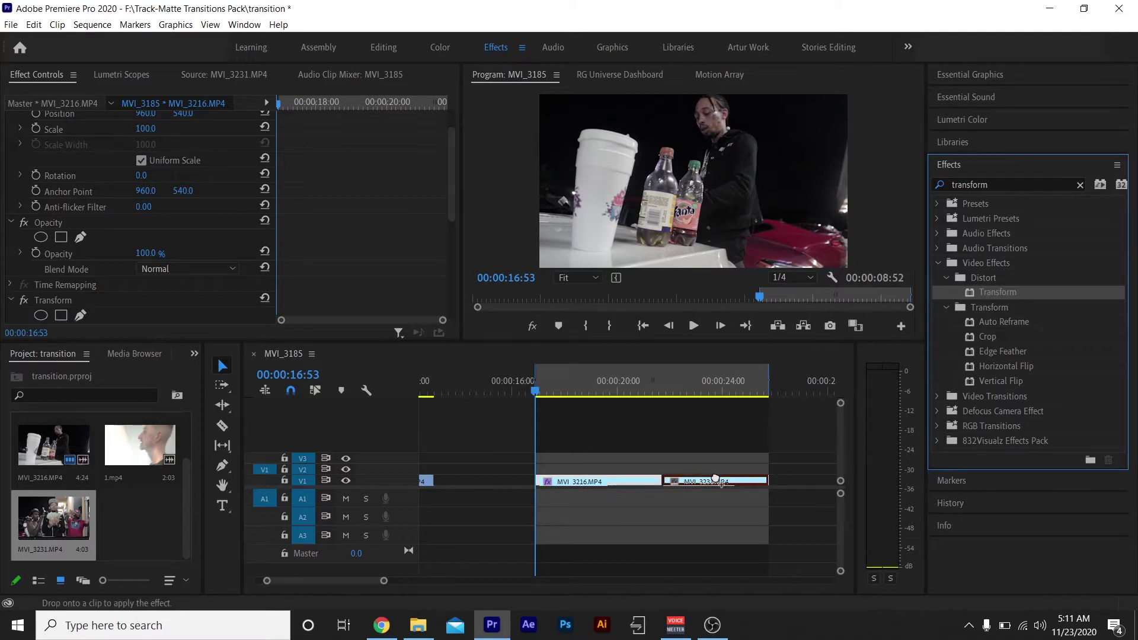
Apply Transform to clip MVI_3231 and move to MVI_3216's last frame
drag(1026, 291, 611, 470)
click(662, 389)
key(=)
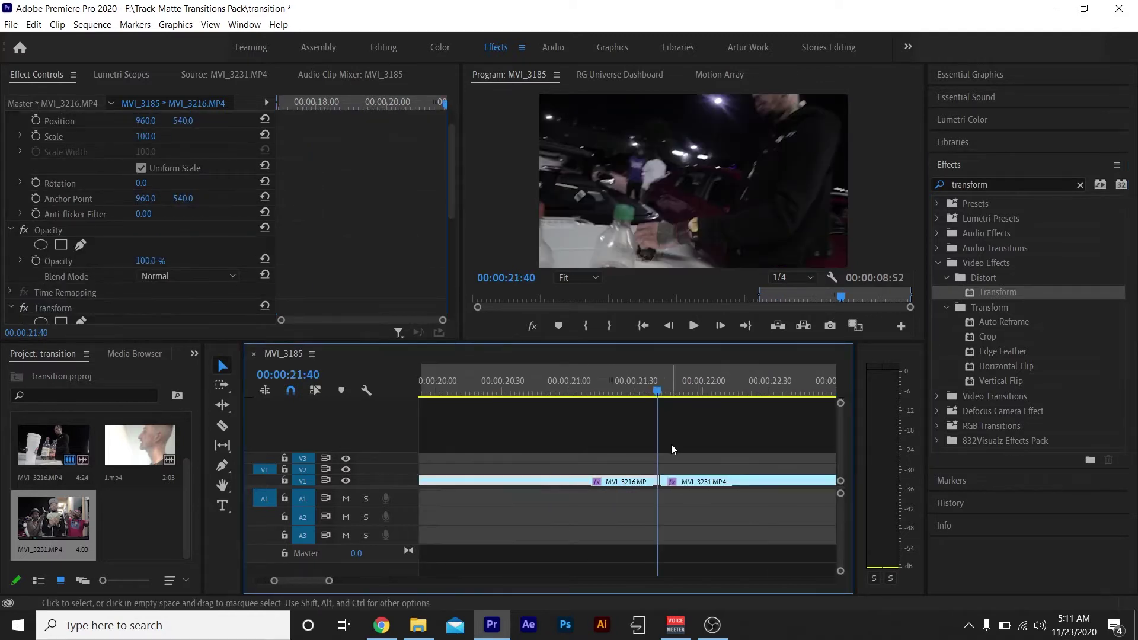
key(=)
key(Left)
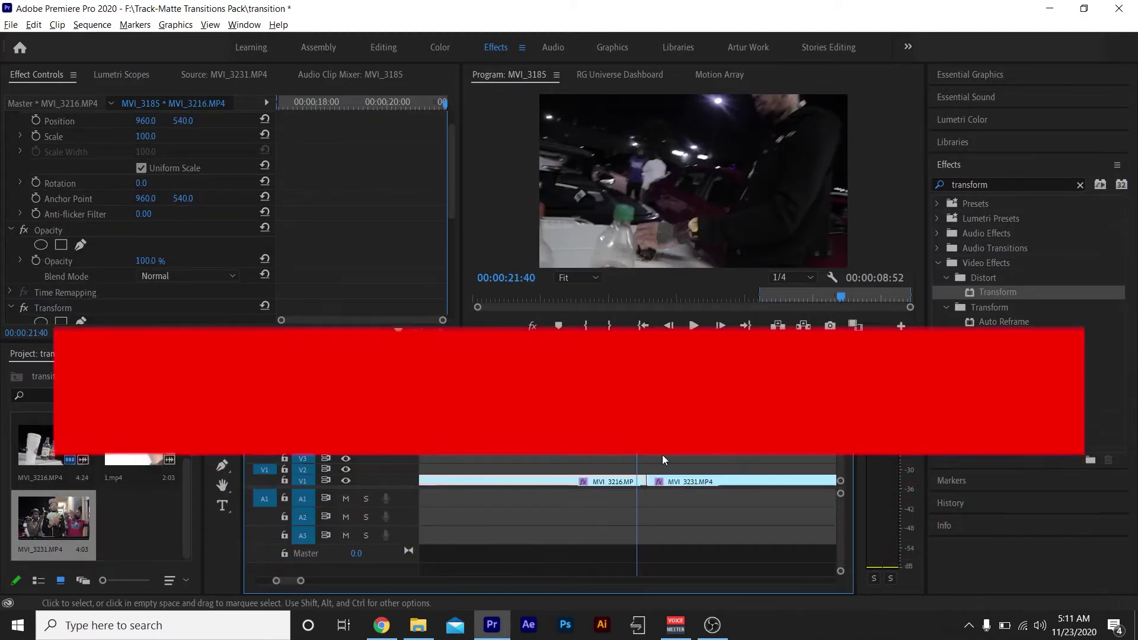
scroll(359, 190, down, 2)
scroll(294, 207, down, 3)
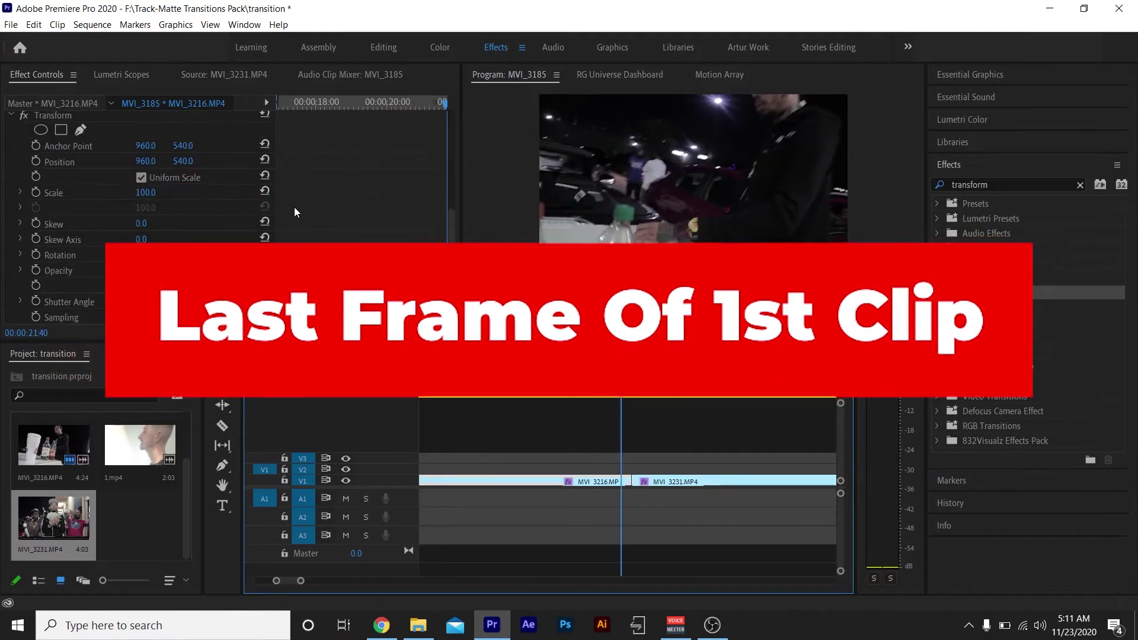
Keyframe MVI_3216's Scale from 100 up to about 212 at the cut
click(37, 193)
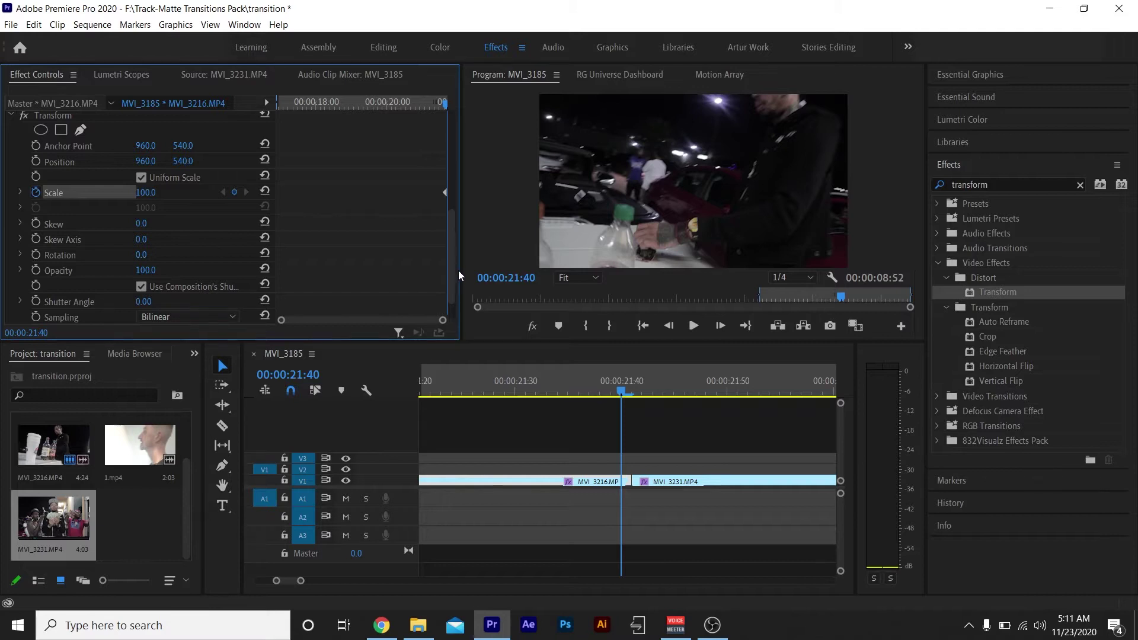
key(Left)
key(Left)
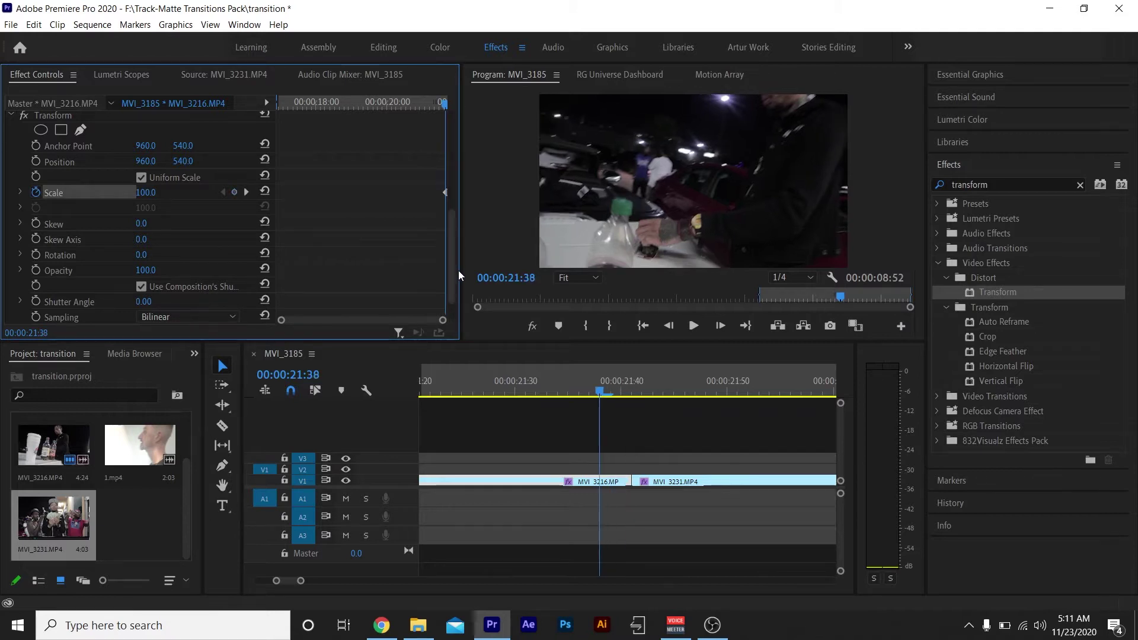
key(Left)
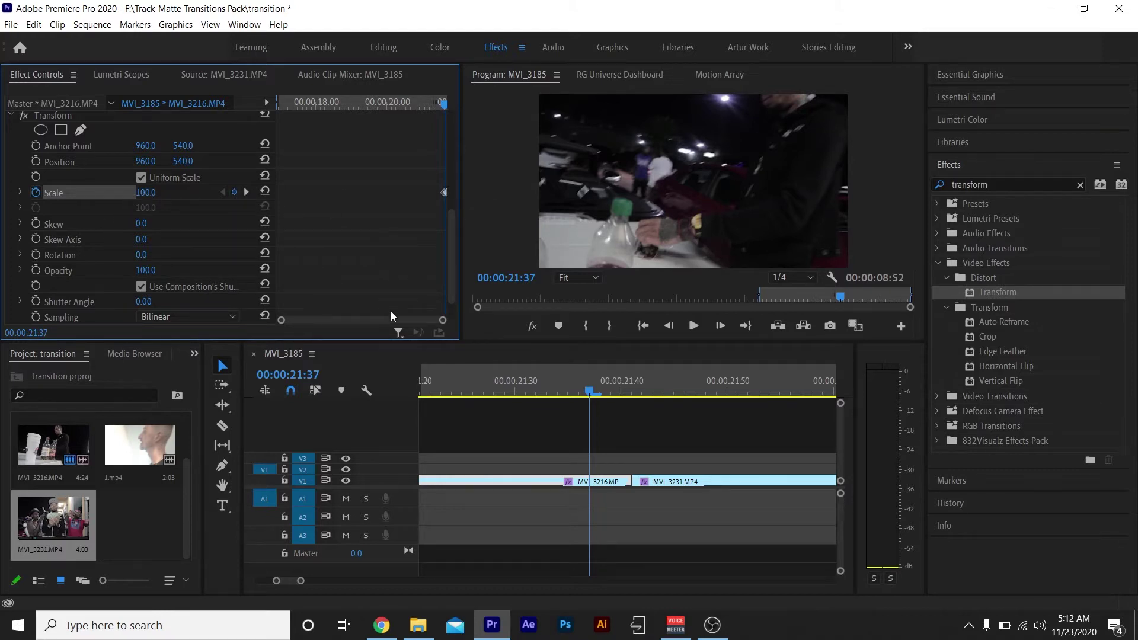
drag(440, 323, 375, 325)
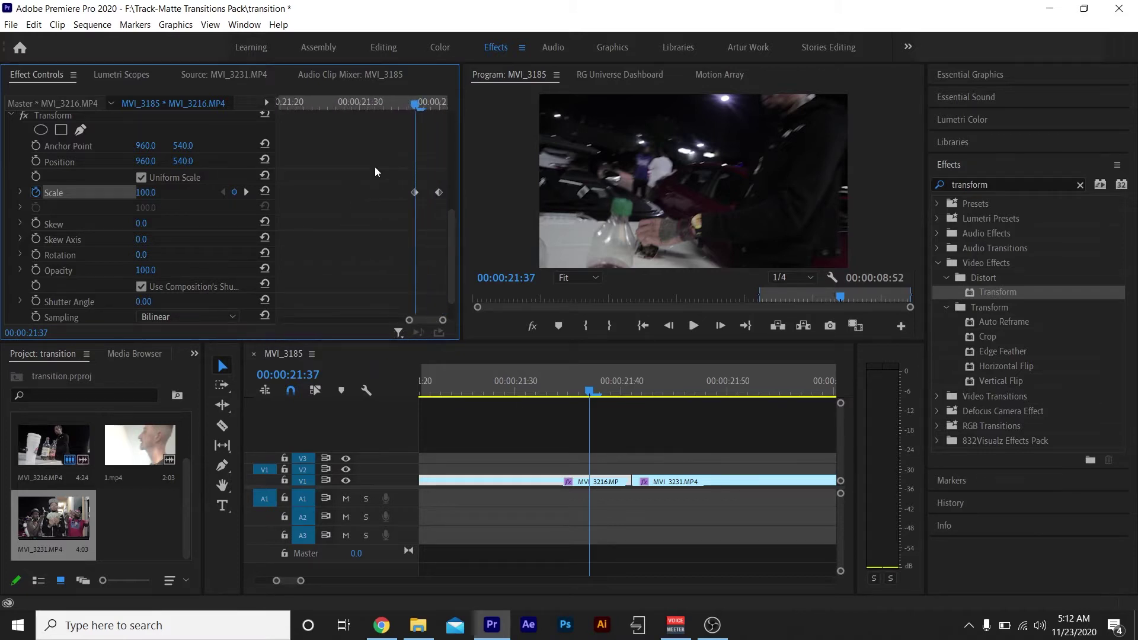
click(246, 192)
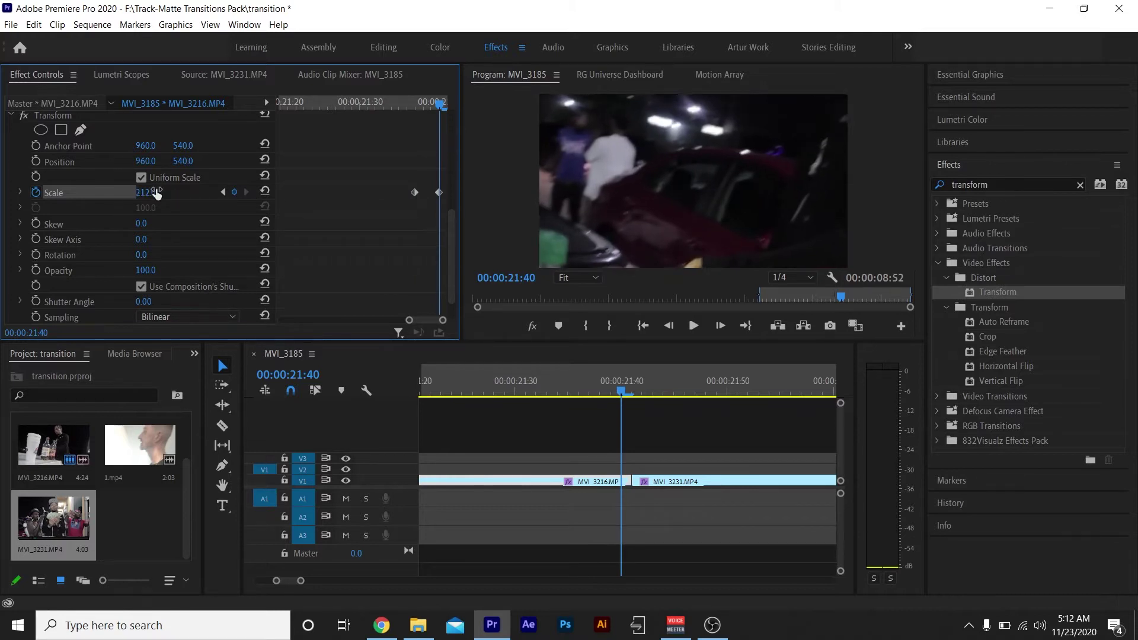
key(Right)
key(Right)
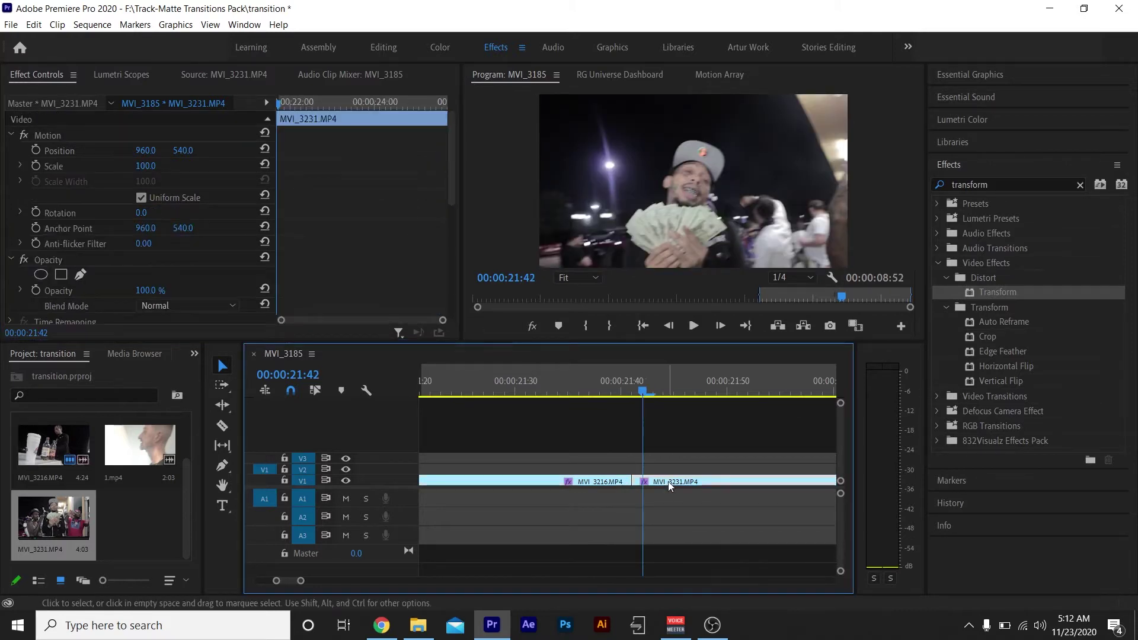
Add MVI_3231 Scale keyframes at its first frame and at 100 a few frames in
key(Left)
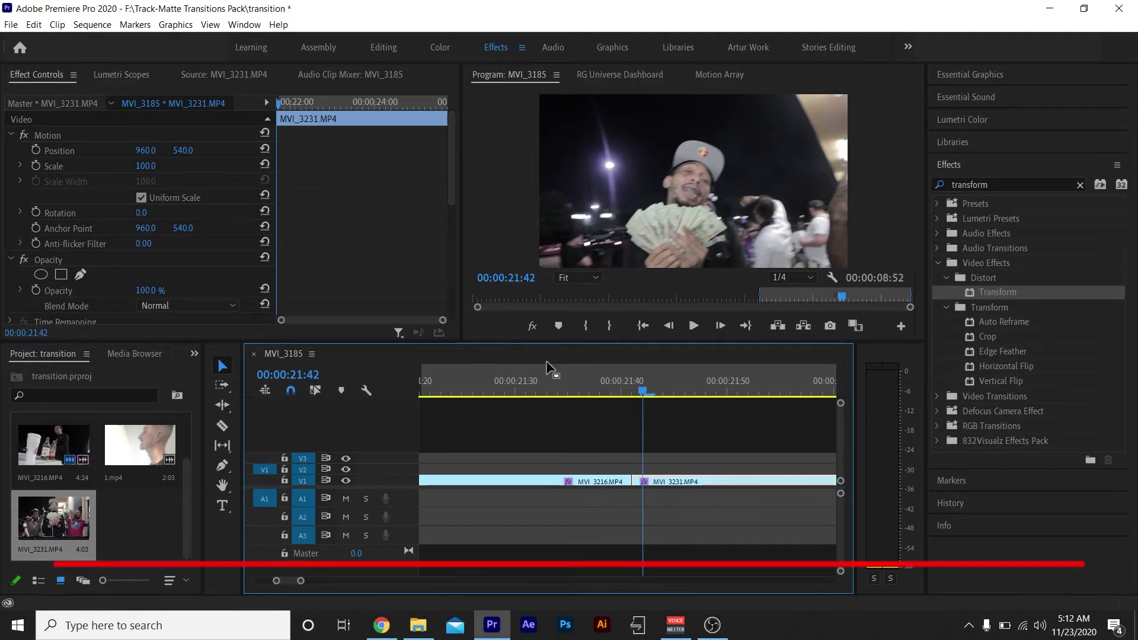
scroll(339, 175, down, 5)
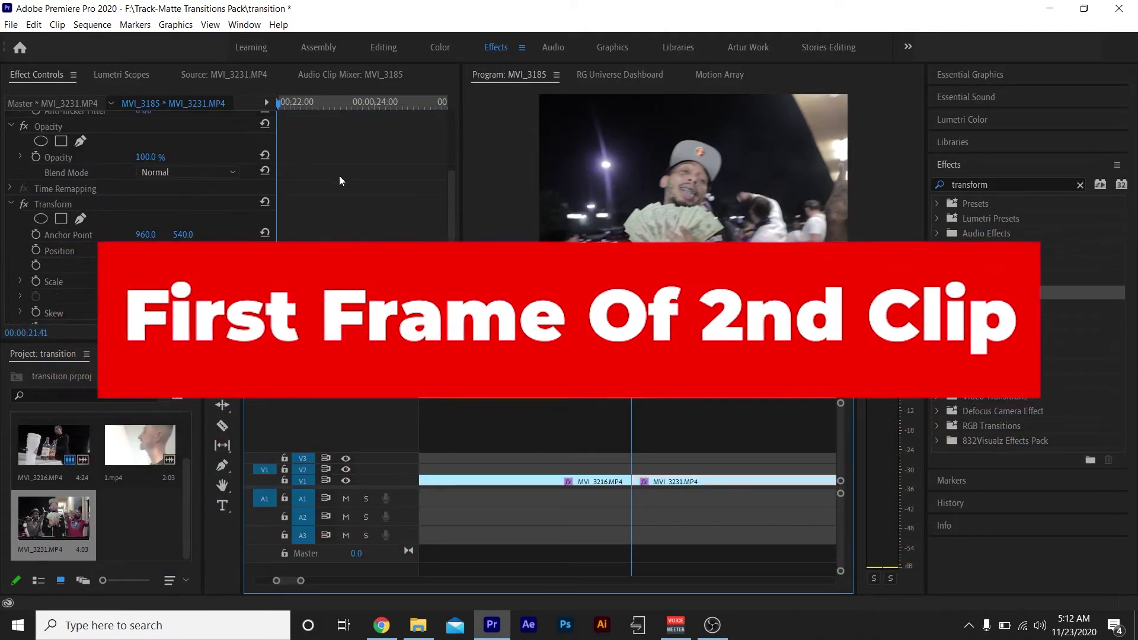
scroll(343, 177, down, 2)
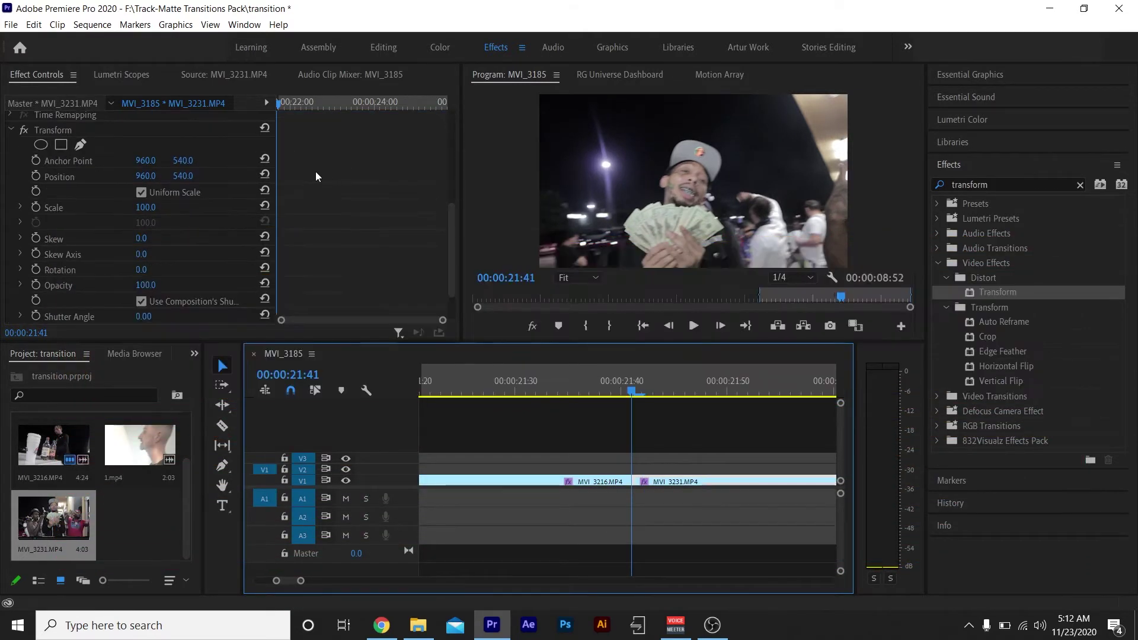
click(303, 212)
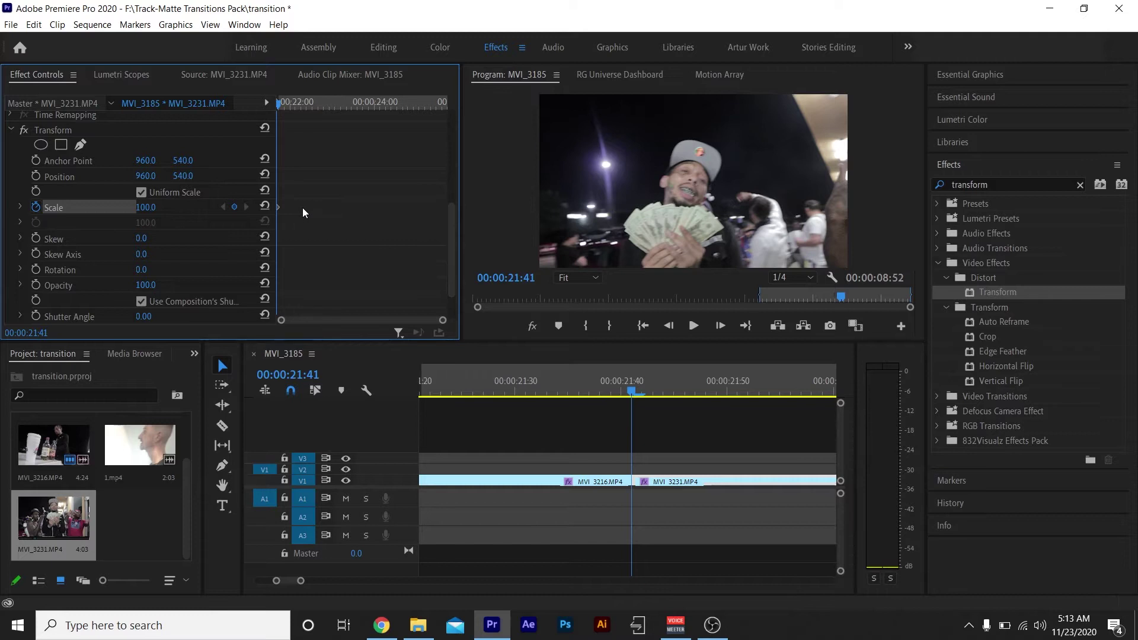
key(Right)
key(Right)
key(Right)
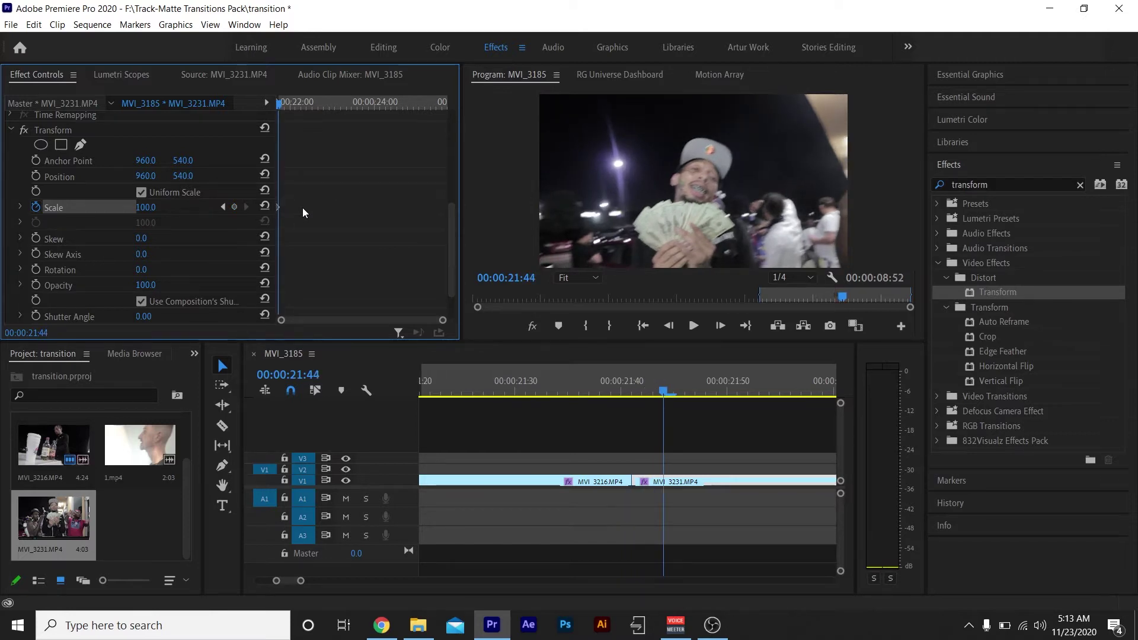
click(233, 207)
drag(442, 320, 297, 320)
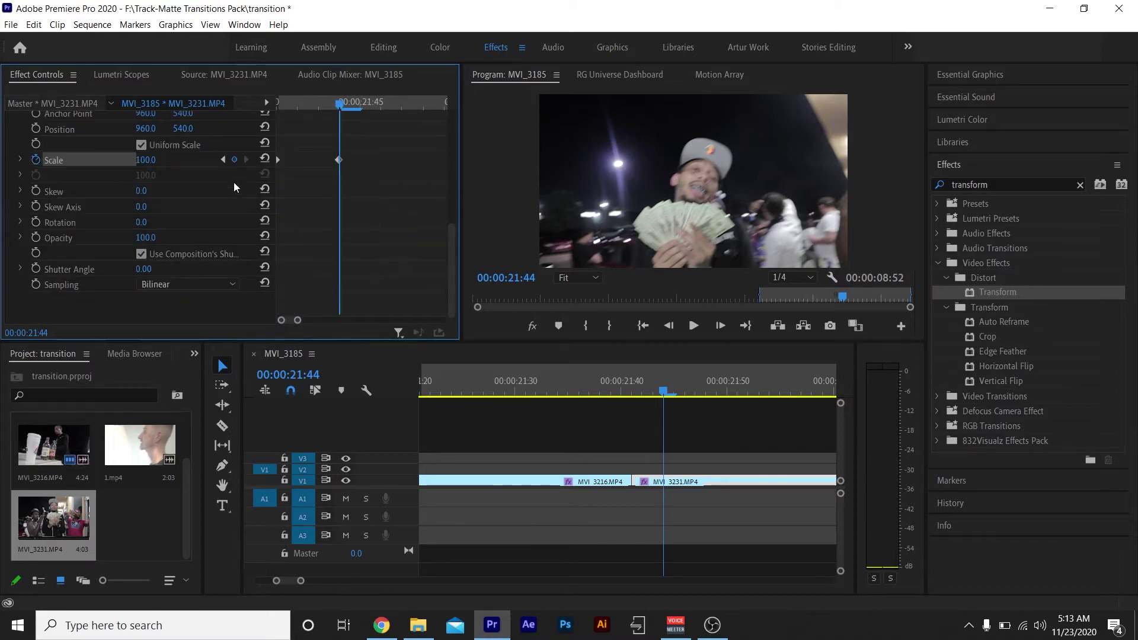
Raise MVI_3231's starting Scale to about 199 and preview the zoom across the cut
click(224, 160)
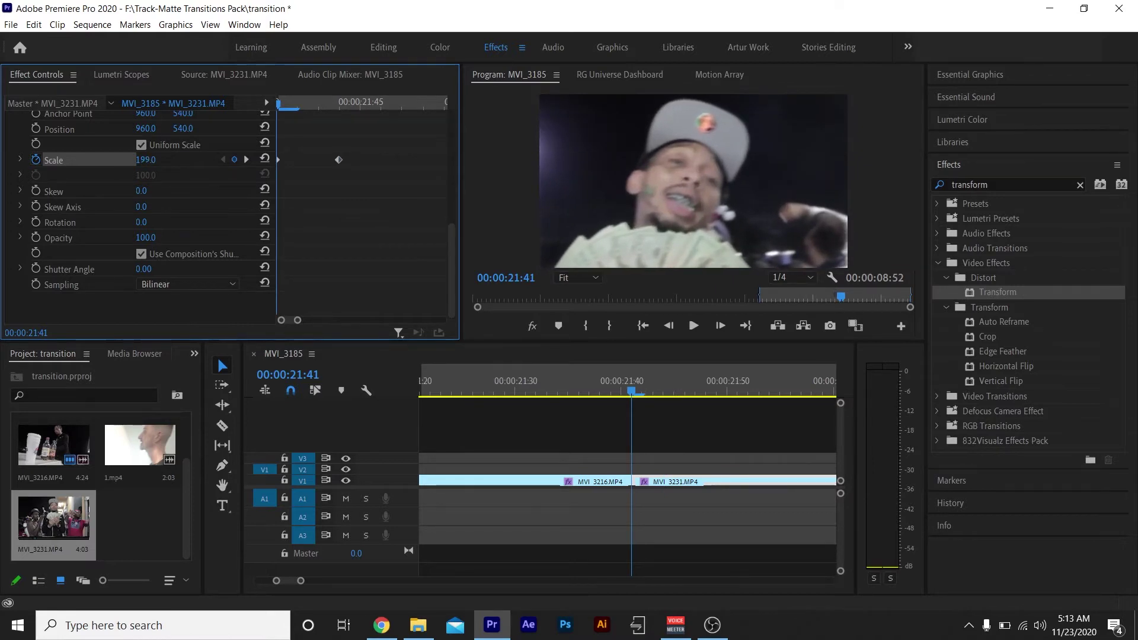
drag(145, 160, 146, 160)
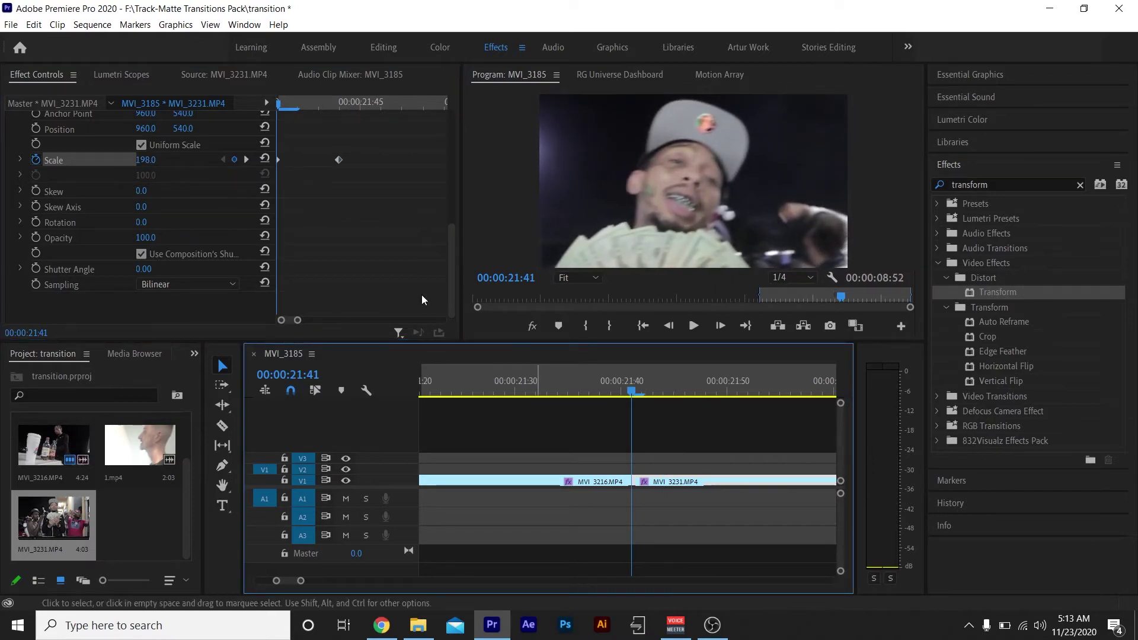
click(248, 159)
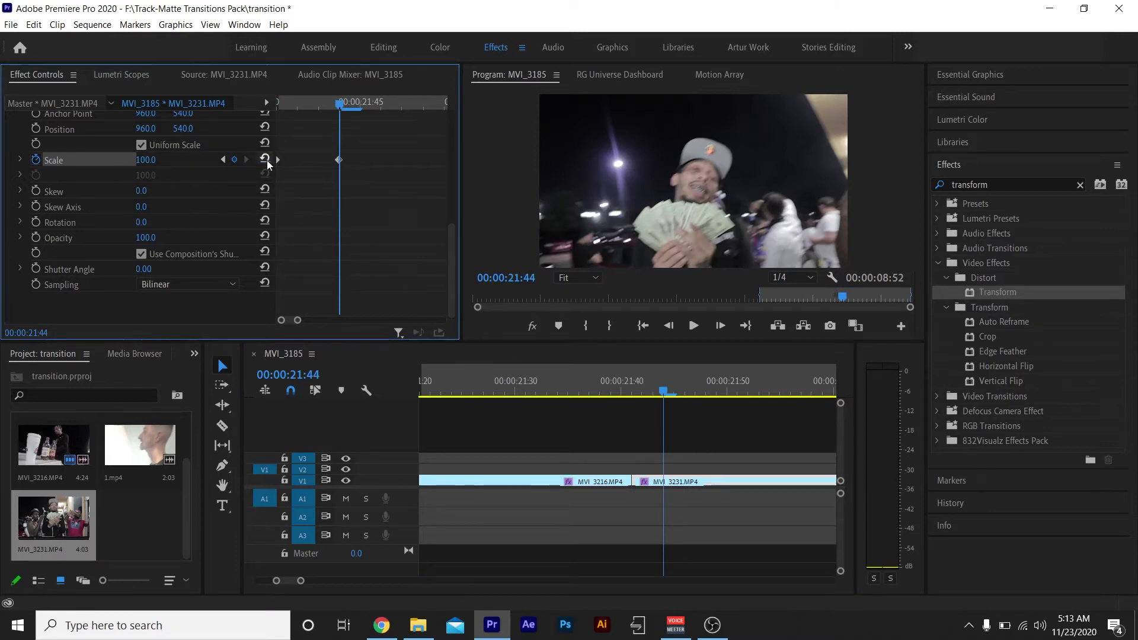
click(526, 388)
drag(540, 396, 721, 451)
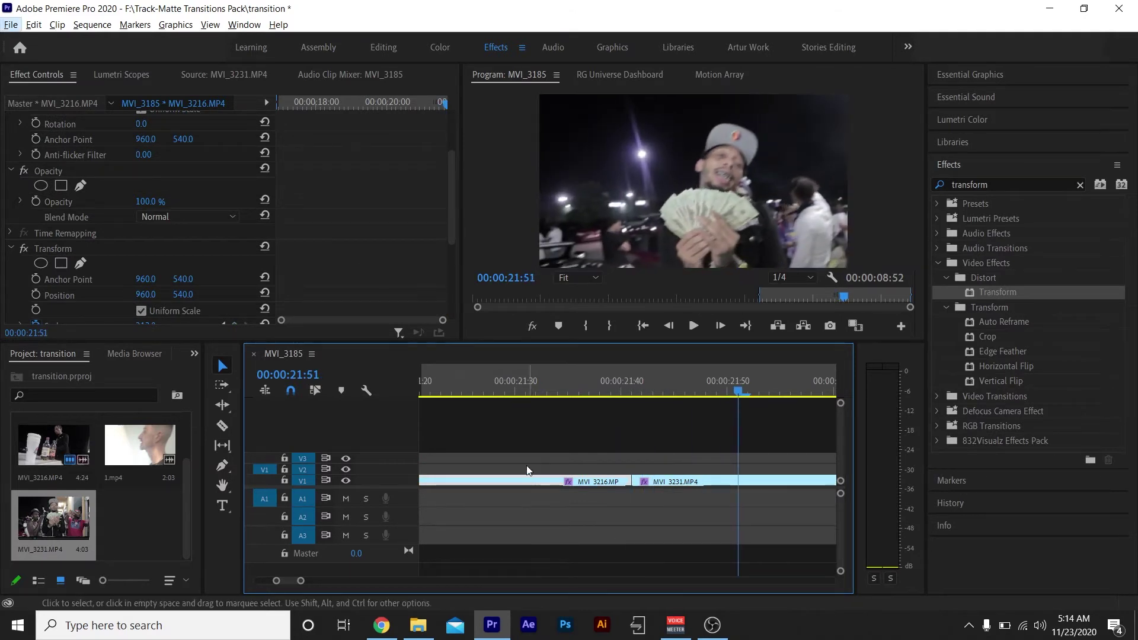
key(minus)
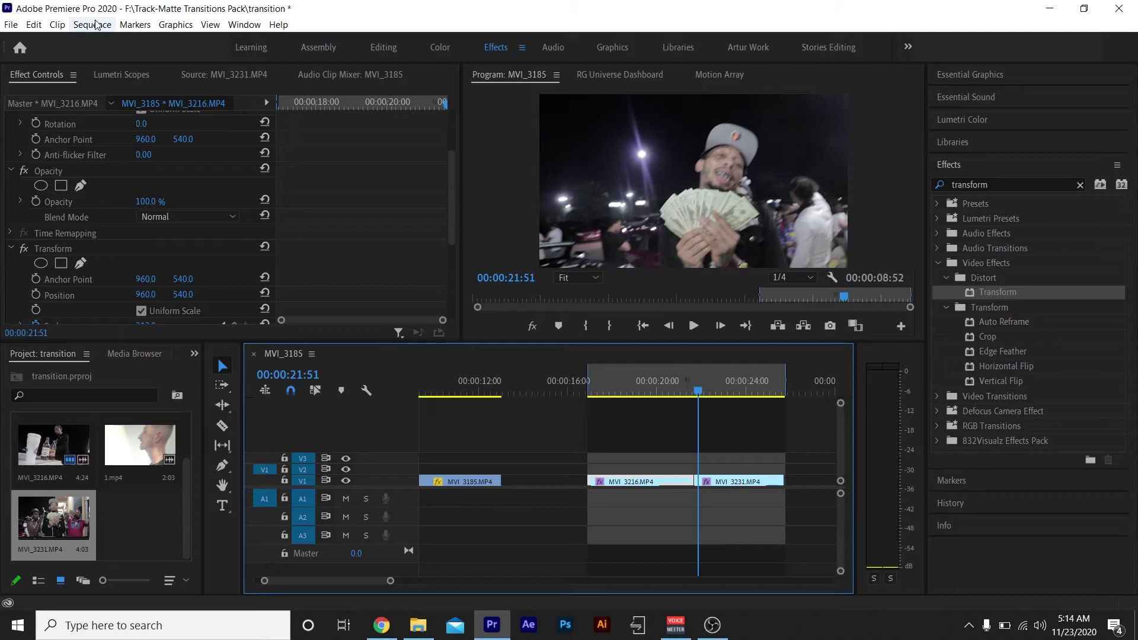
Render the sequence's in-to-out range with Enter
key(Return)
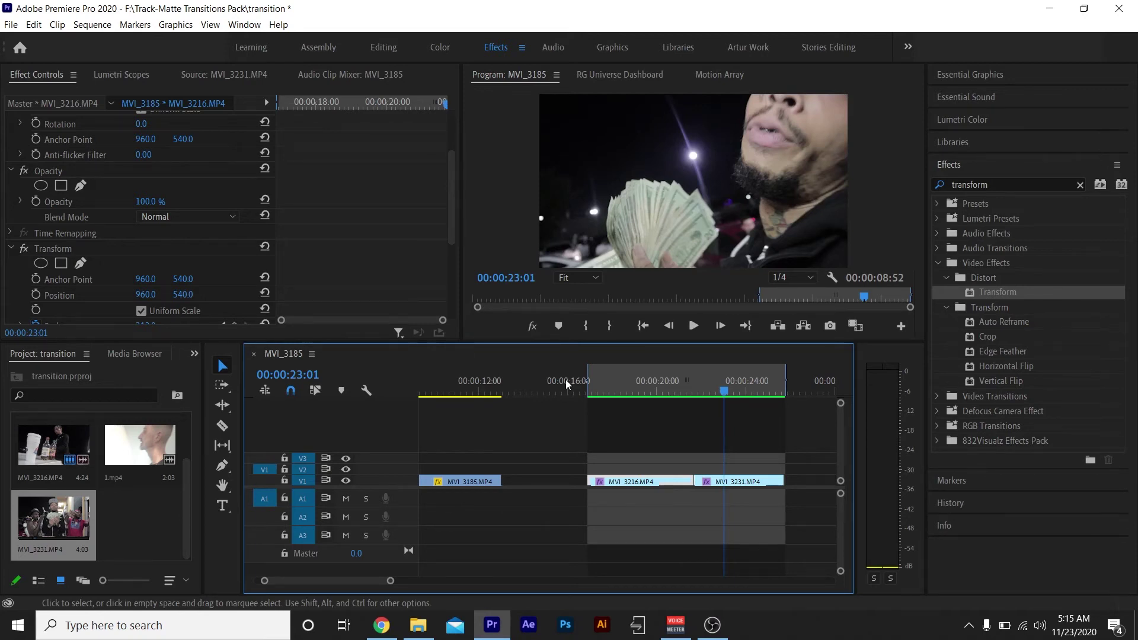
scroll(359, 196, down, 3)
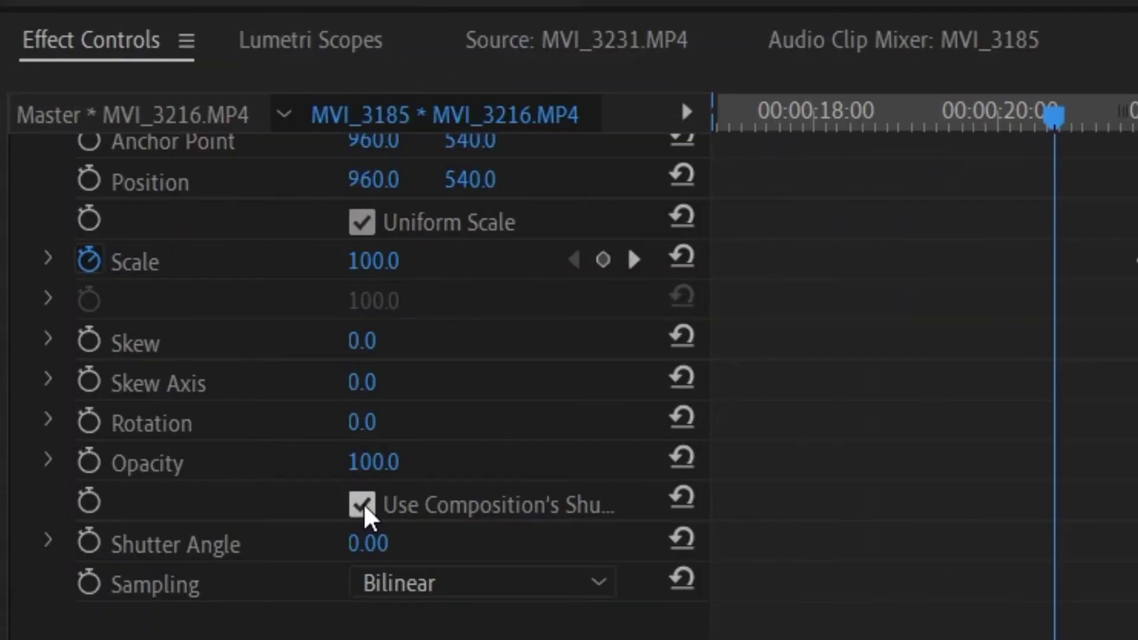
Turn off Use Composition's Shutter Angle on MVI_3216 and set Shutter Angle to 260
click(361, 505)
drag(378, 544, 402, 546)
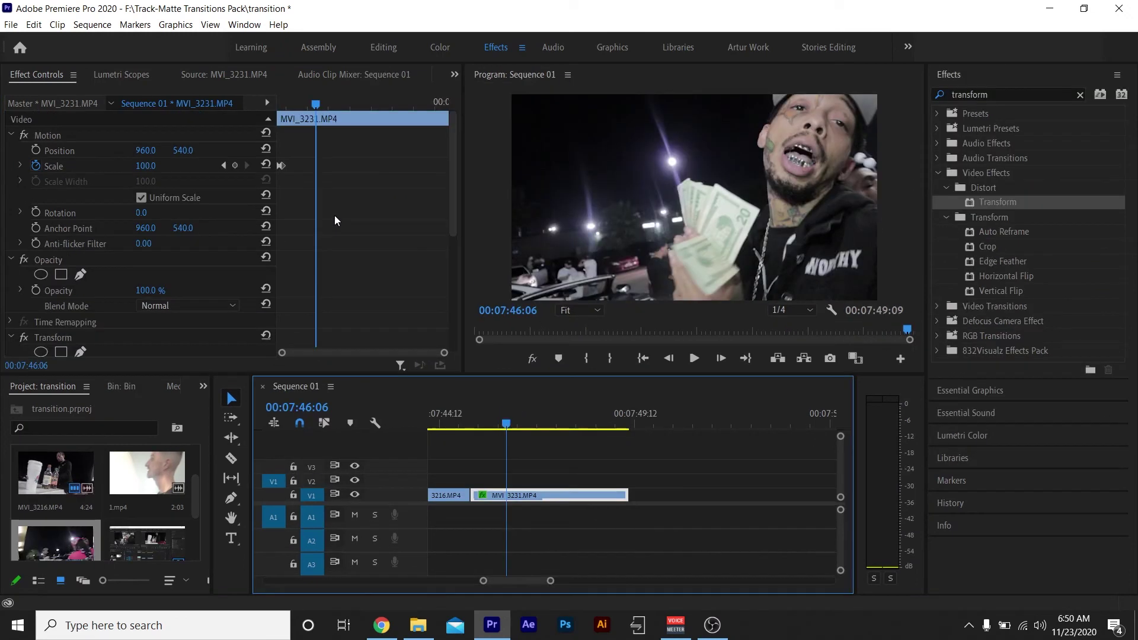
scroll(336, 217, down, 2)
scroll(335, 217, down, 2)
scroll(335, 217, down, 2)
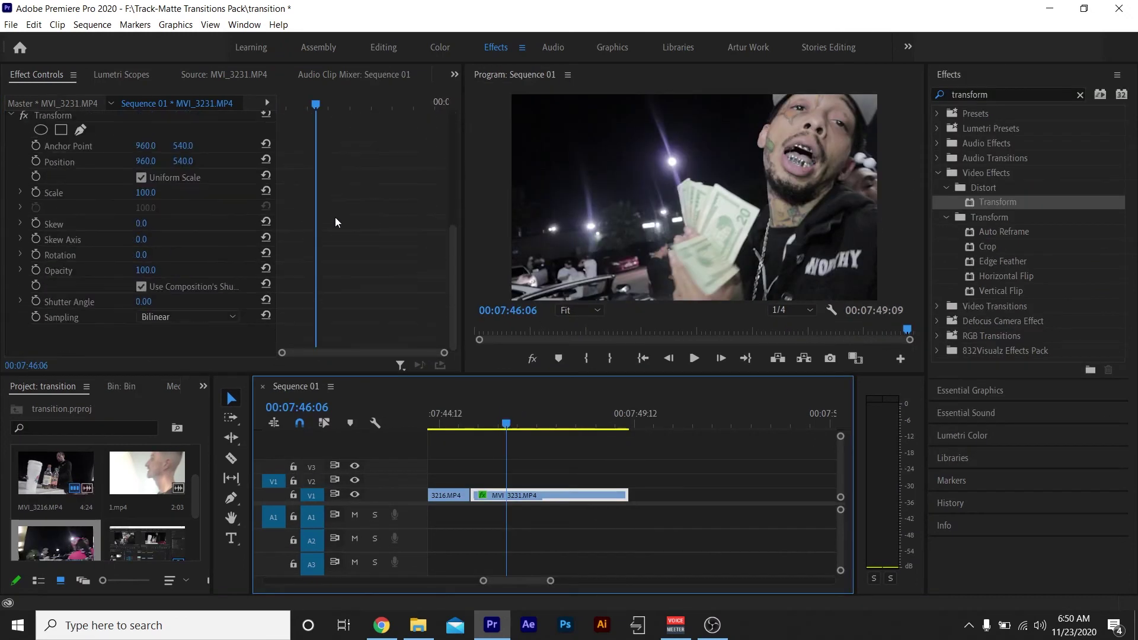
Uncheck Use Composition's Shutter Angle in MVI_3231's Transform
click(140, 287)
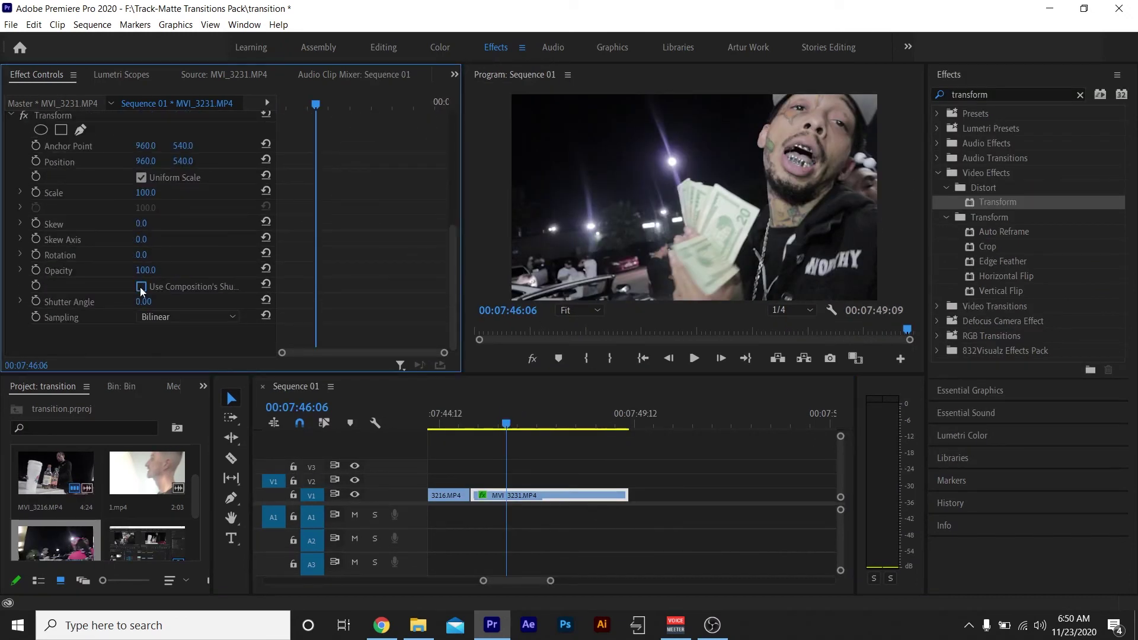